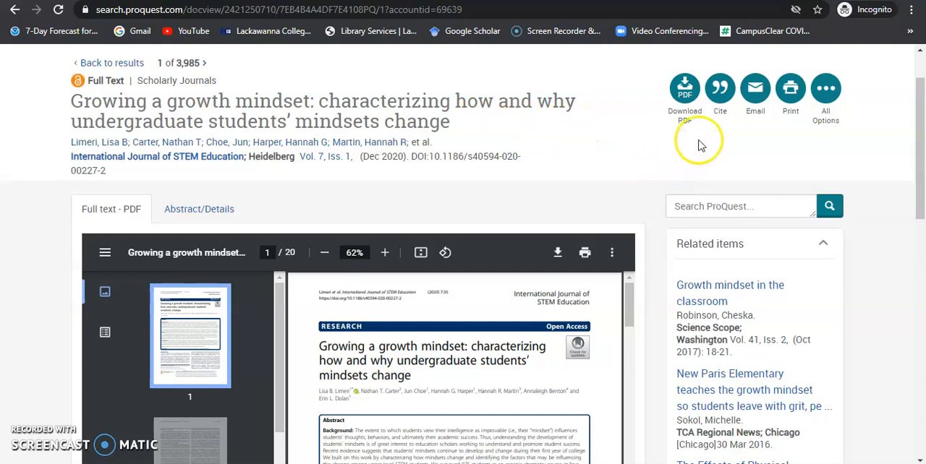
Step: Open the downloaded article PDF in Adobe Acrobat and look over the title, author list and abstract on page 1
click(680, 116)
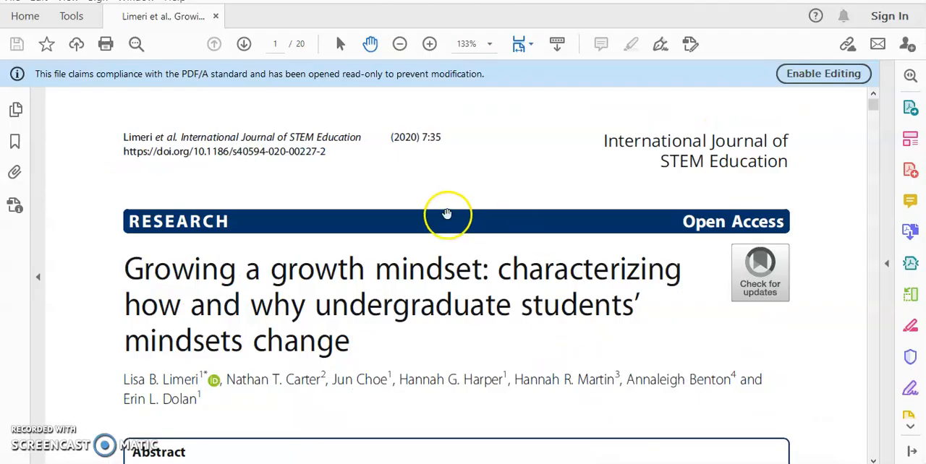
scroll(463, 137, down, 2)
scroll(499, 180, down, 2)
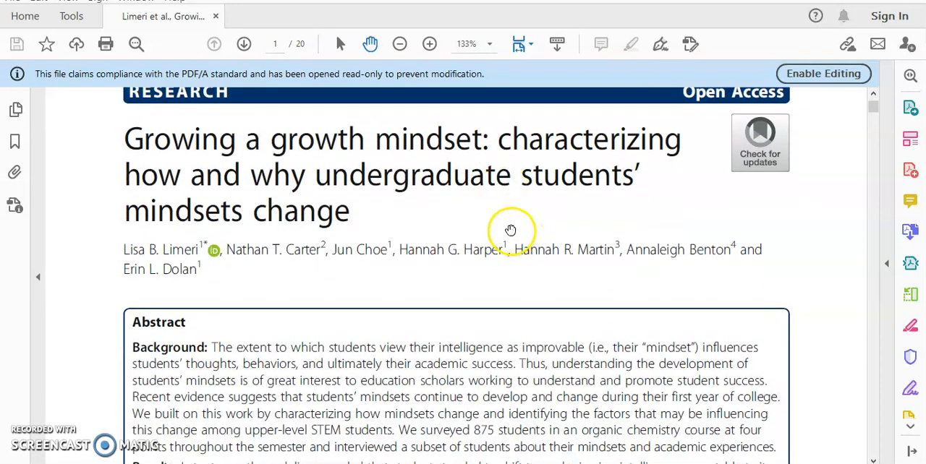
scroll(508, 239, down, 3)
scroll(507, 241, up, 4)
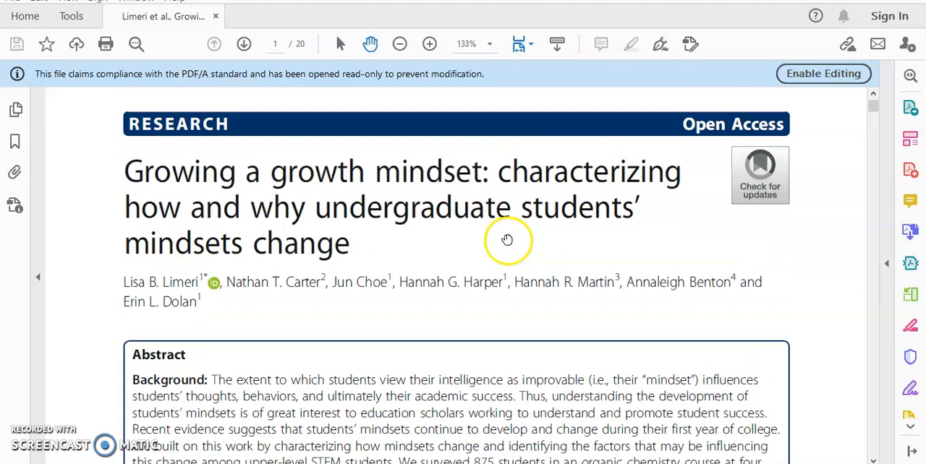
scroll(507, 239, up, 3)
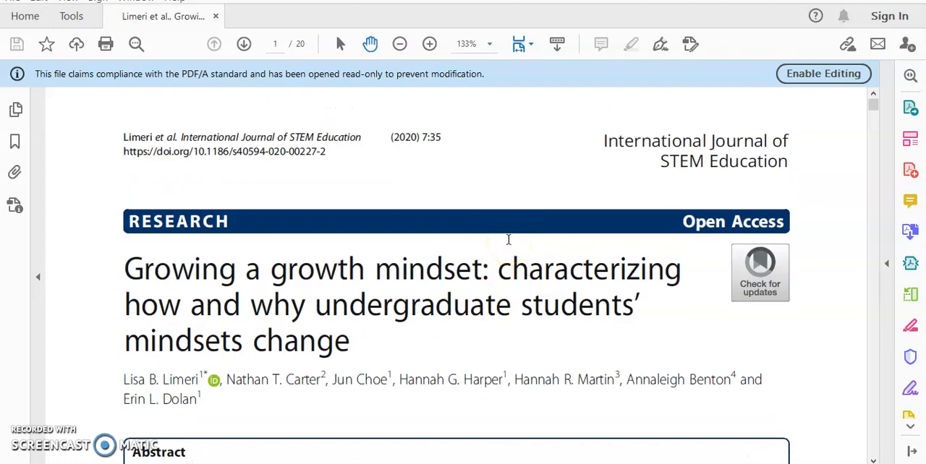
scroll(508, 240, down, 9)
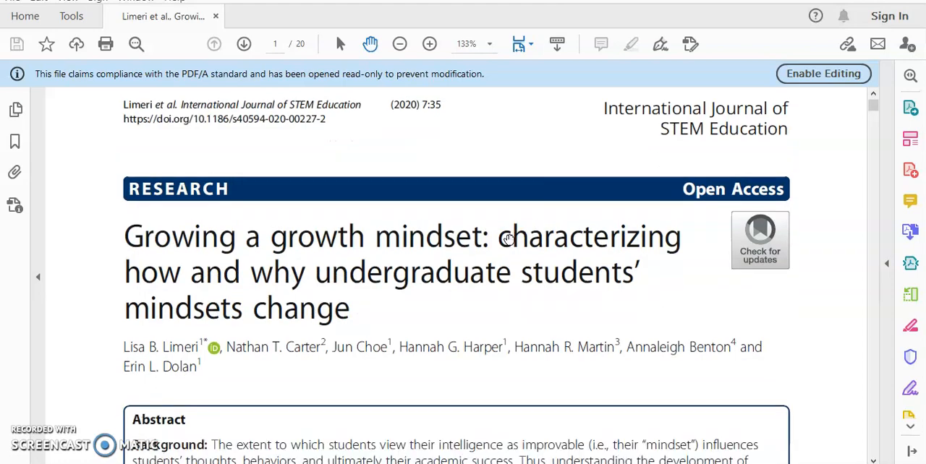
scroll(516, 265, down, 3)
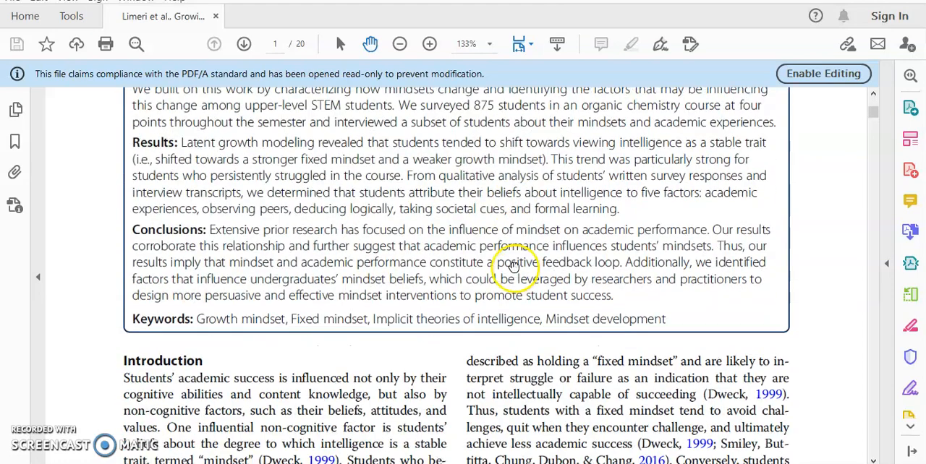
scroll(489, 303, up, 5)
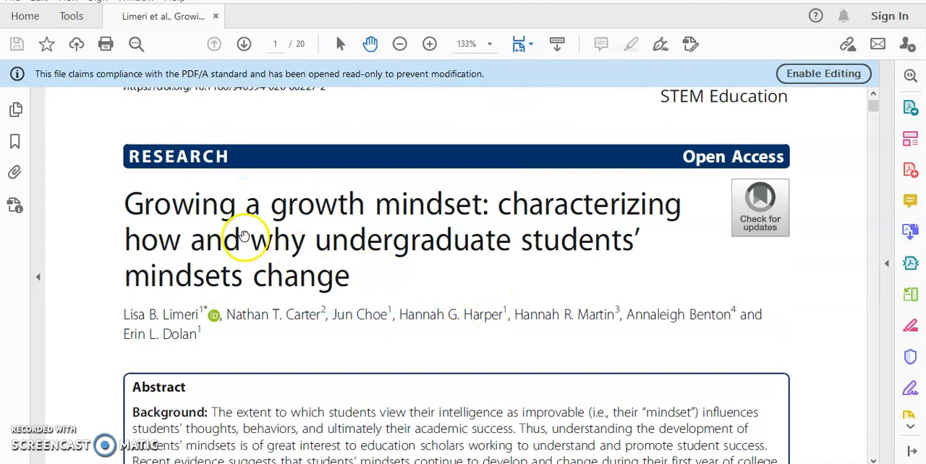
scroll(488, 294, up, 1)
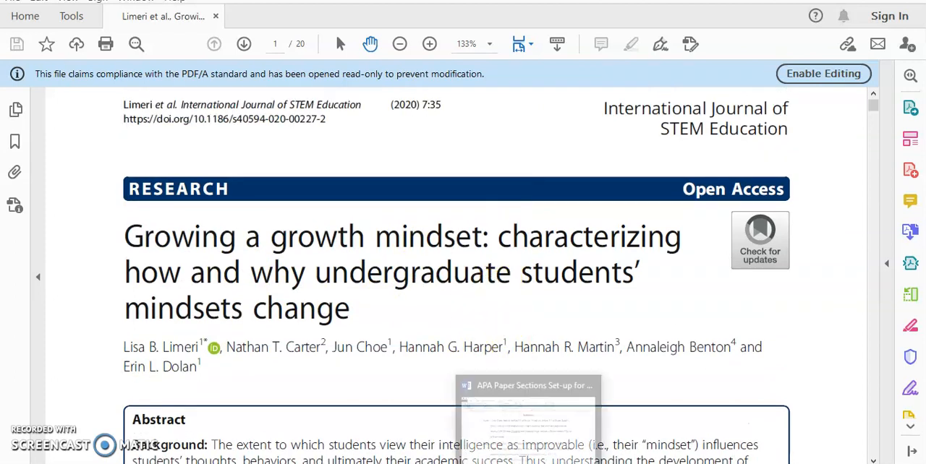
Step: Switch to the APA paper in Word and highlight the template reference and the sample journal reference on the References page
click(533, 451)
scroll(473, 264, up, 1)
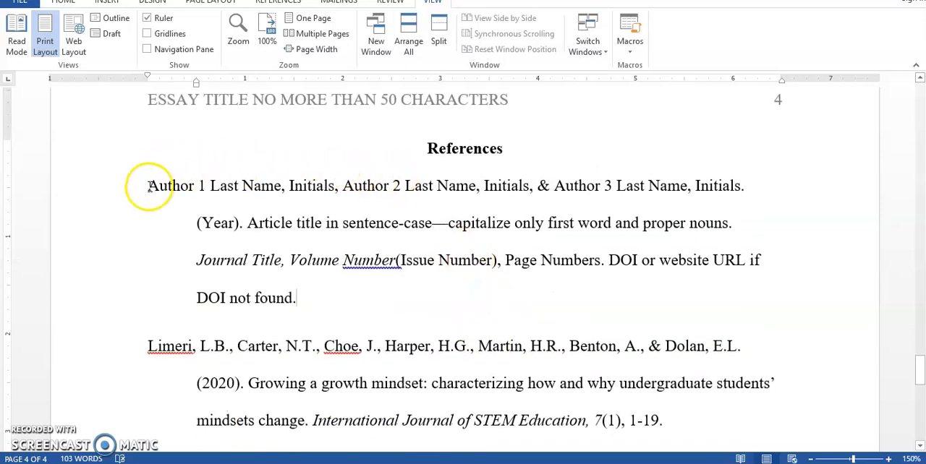
drag(149, 186, 748, 289)
scroll(273, 238, down, 1)
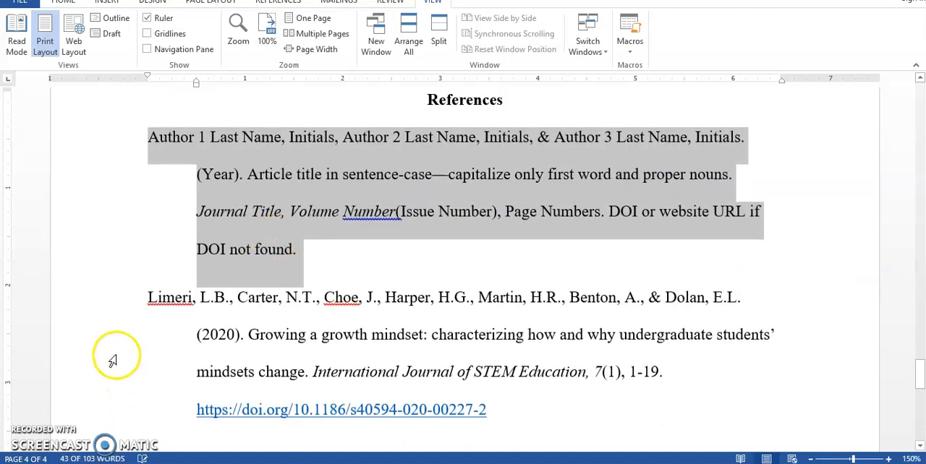
drag(149, 297, 534, 407)
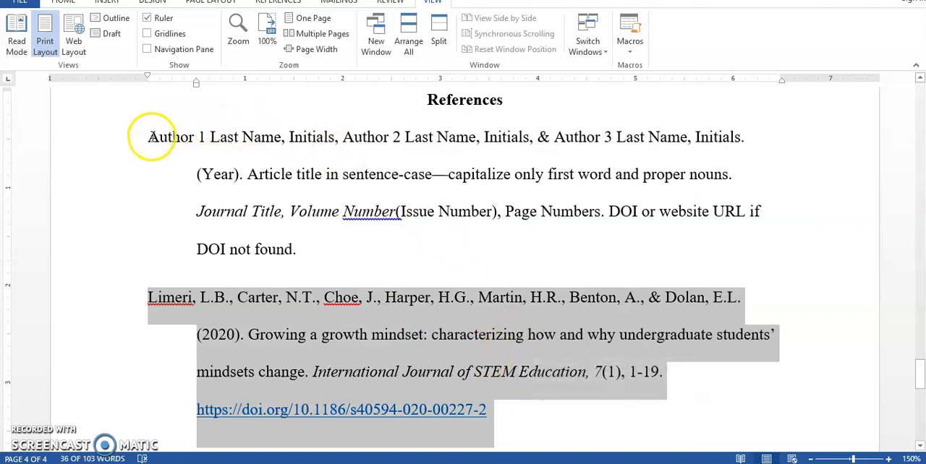
Step: Compare the template's author line with the sample reference's author list by highlighting each, including the ampersand before the last author
drag(149, 137, 742, 137)
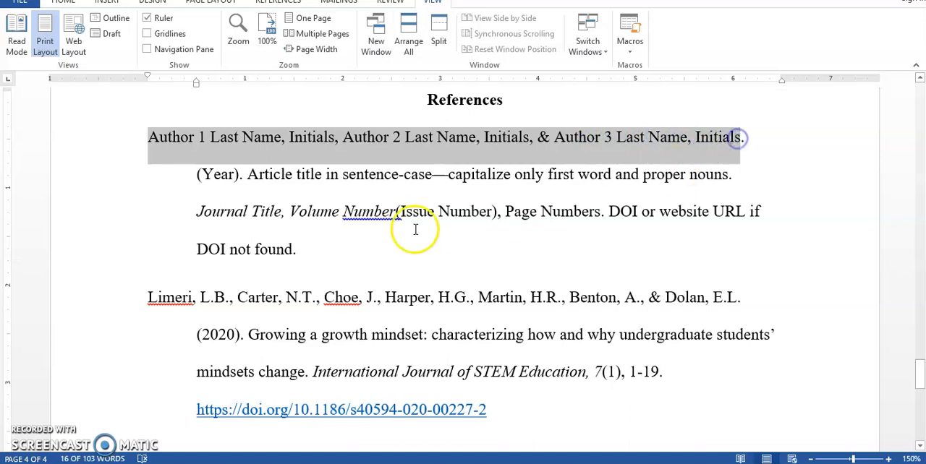
drag(146, 298, 197, 298)
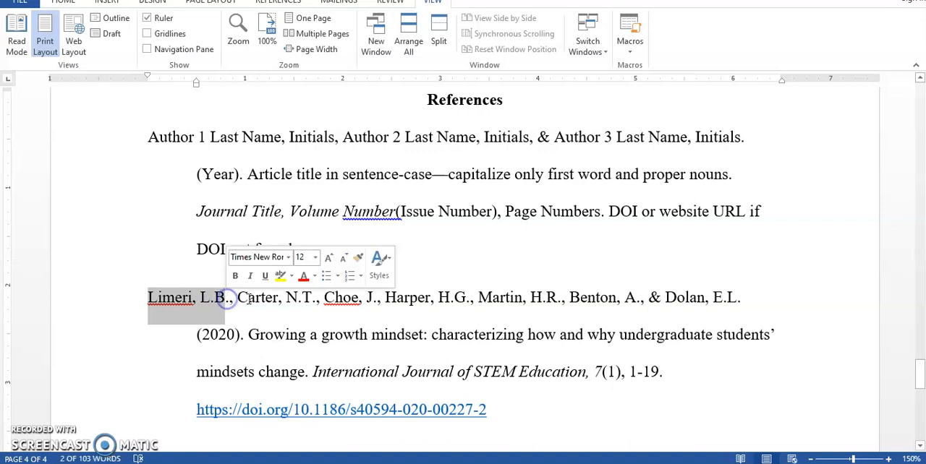
click(193, 298)
drag(151, 297, 705, 297)
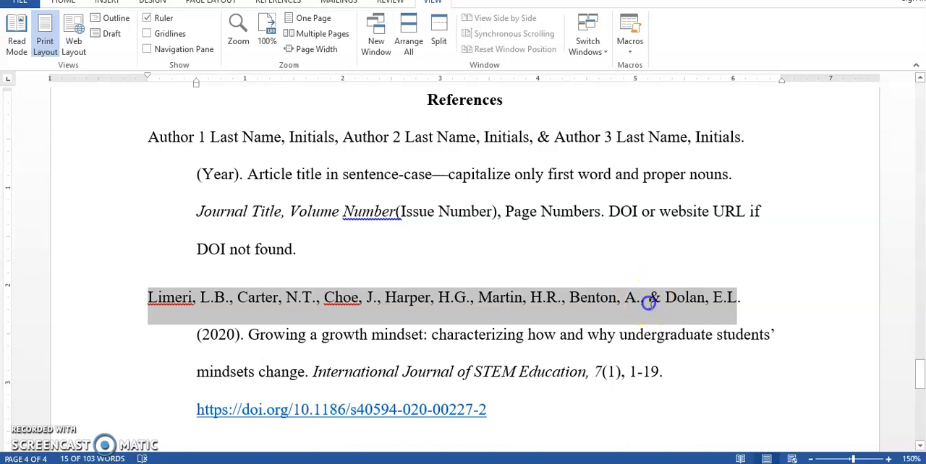
click(648, 302)
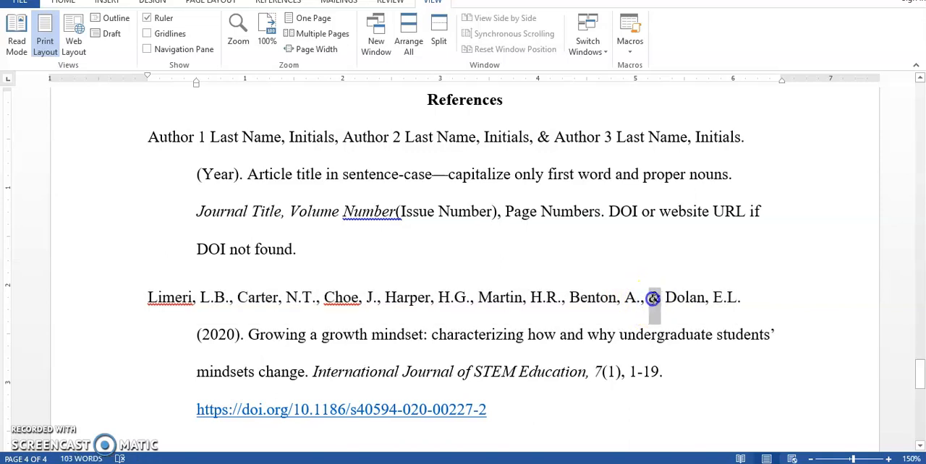
double_click(654, 298)
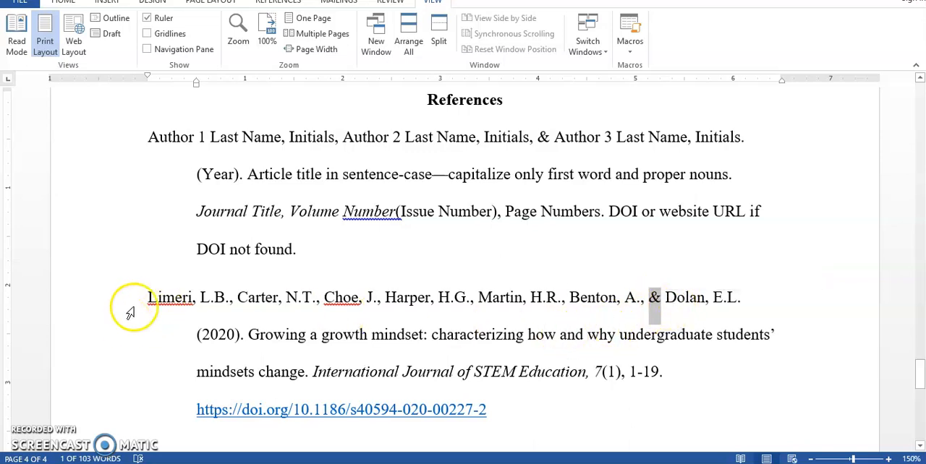
Step: Highlight the first author's surname in the sample reference and check it against the author list in the Acrobat PDF, returning to Word
drag(149, 298, 181, 297)
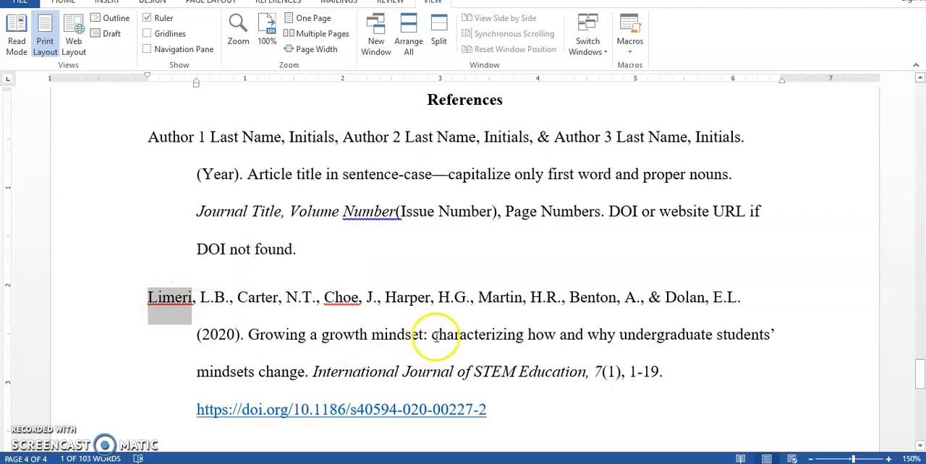
key(alt+Tab)
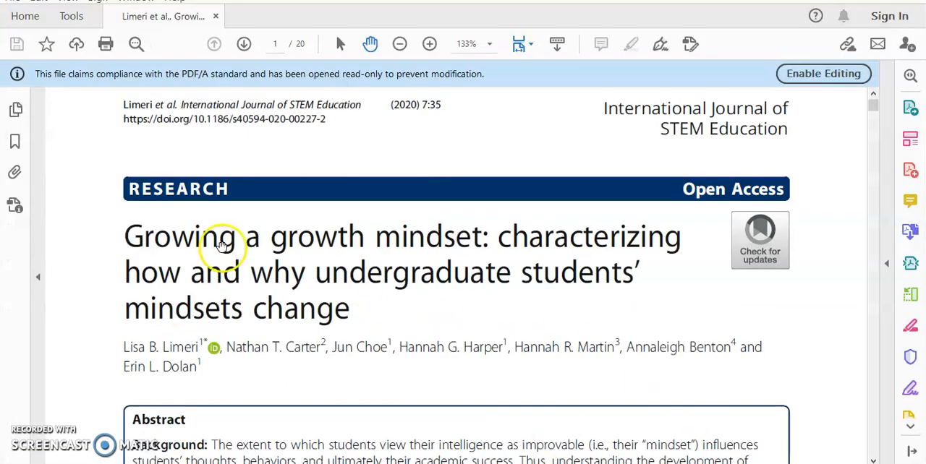
drag(127, 348, 194, 367)
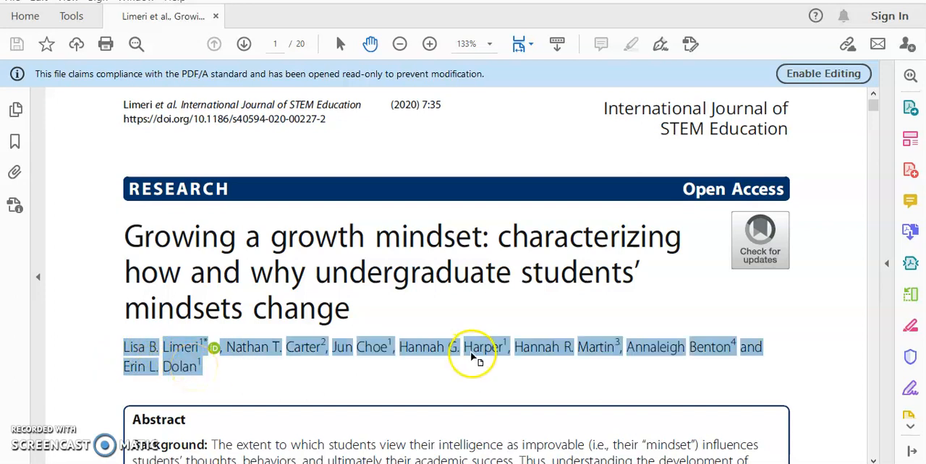
click(519, 463)
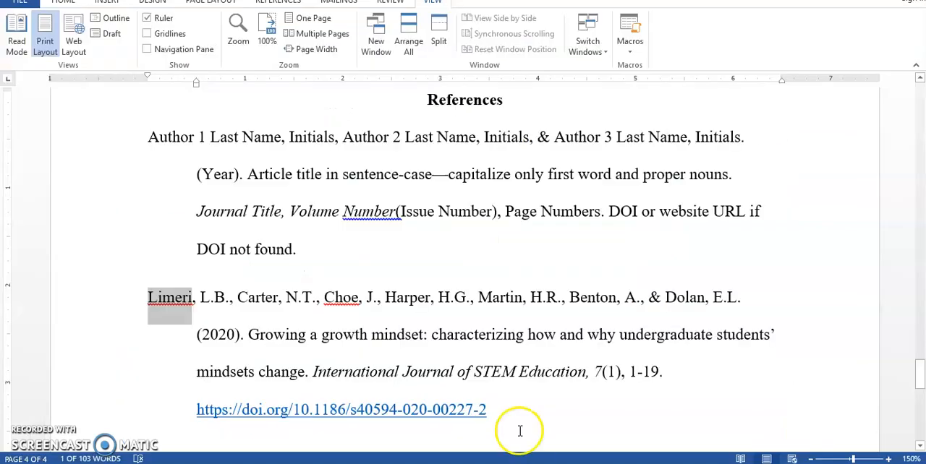
Step: Highlight (Year) in the template reference and switch to the Acrobat PDF to locate the publication year in the page header
click(246, 173)
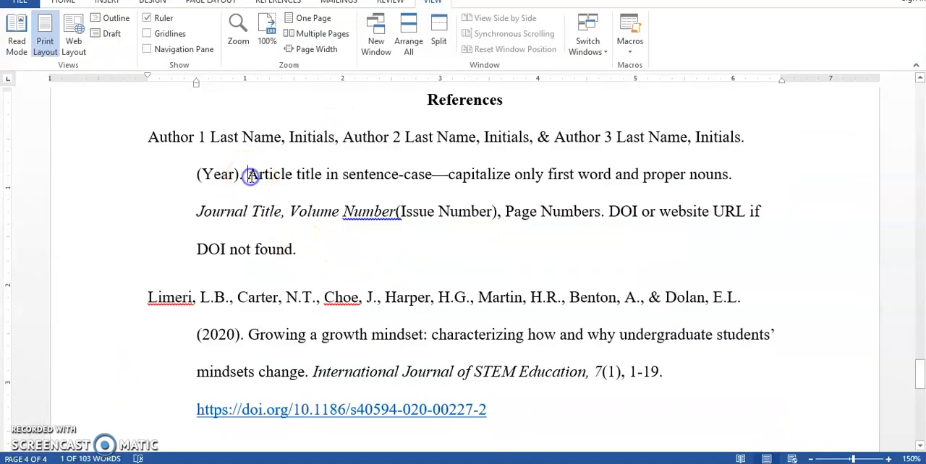
drag(216, 174, 240, 175)
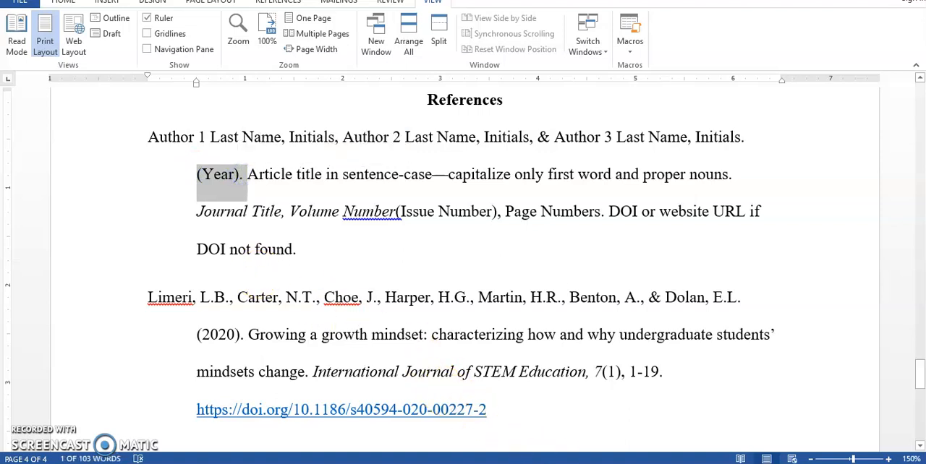
click(532, 411)
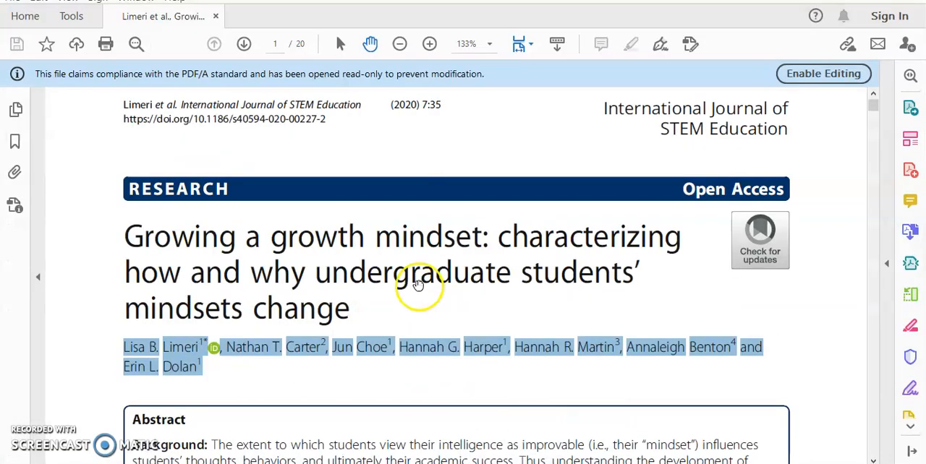
click(403, 114)
drag(392, 106, 418, 104)
Step: Highlight the year in the copyright notice at the foot of the article's first page and return to the title
scroll(420, 148, down, 6)
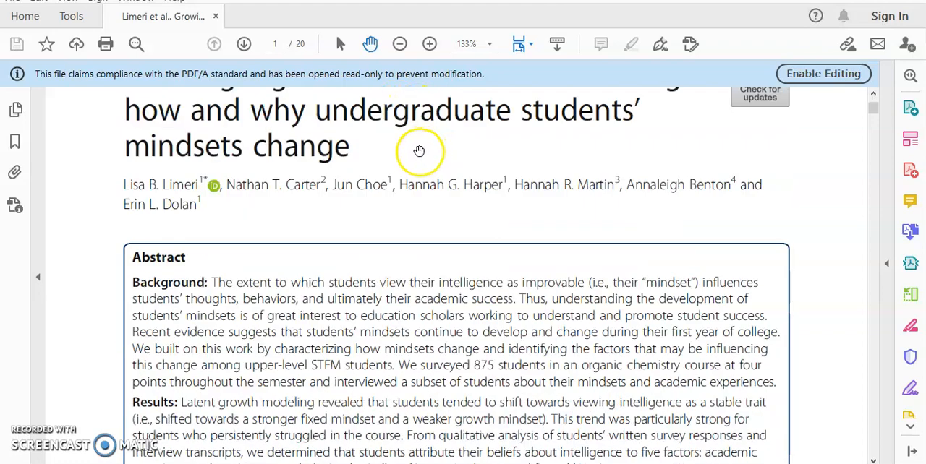
scroll(371, 196, down, 4)
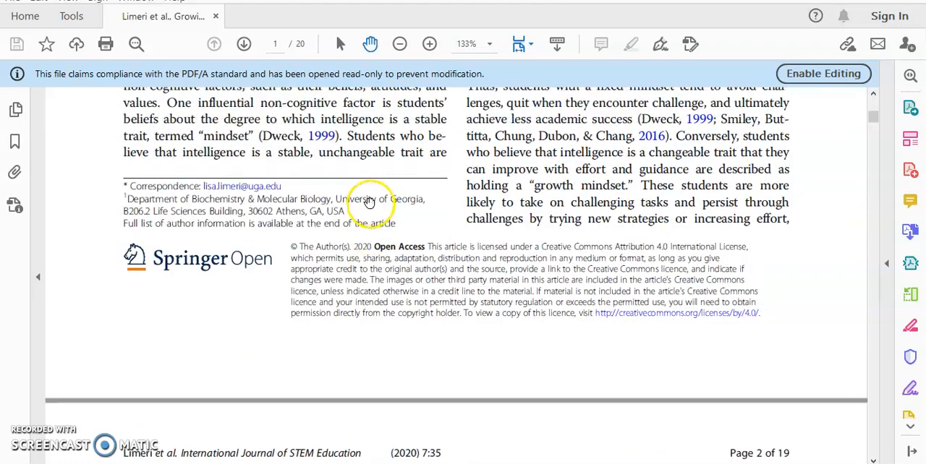
drag(355, 247, 377, 248)
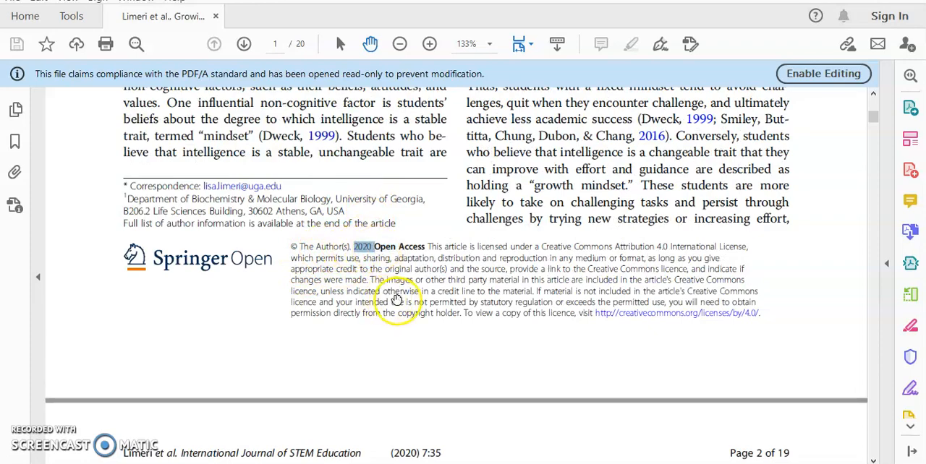
scroll(393, 290, up, 4)
scroll(408, 307, up, 5)
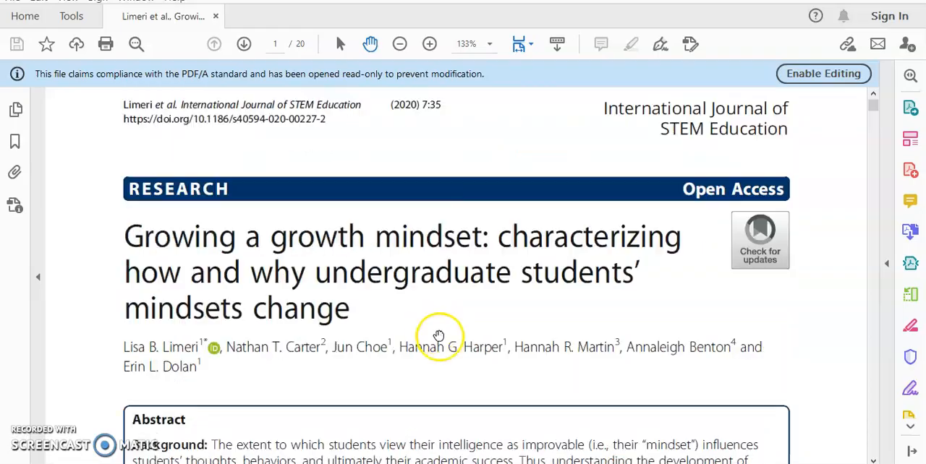
Step: Highlight the publication date on the ProQuest record in the browser, and the matching year in the sample reference in Word
click(474, 463)
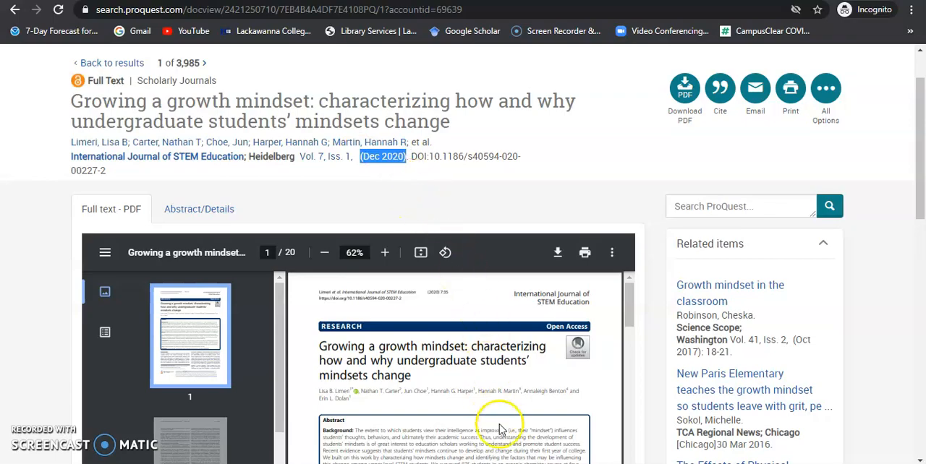
key(alt+Tab)
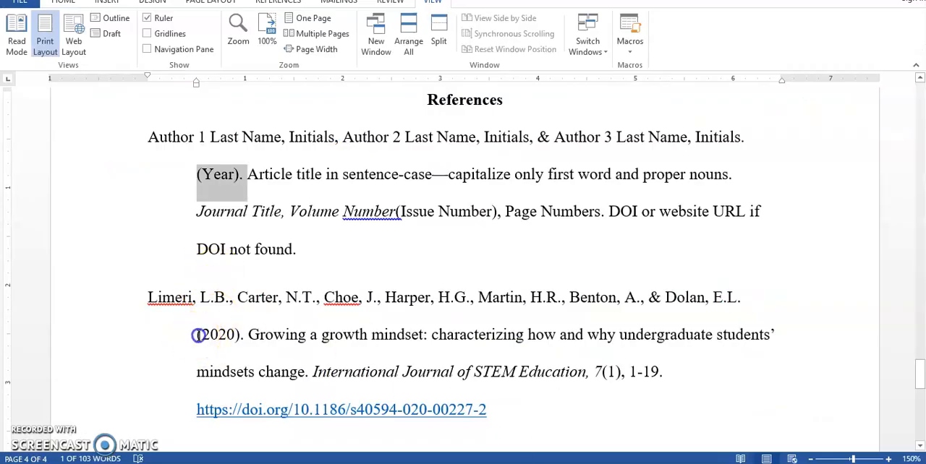
drag(197, 334, 245, 335)
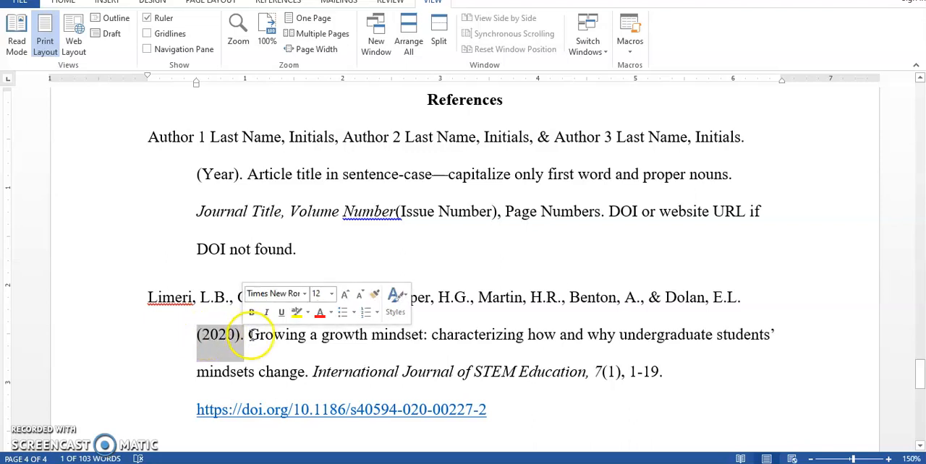
Step: Compare the template's sentence-case title element with the article title in the Acrobat PDF and in the Word sample reference, highlighting each
drag(249, 174, 718, 174)
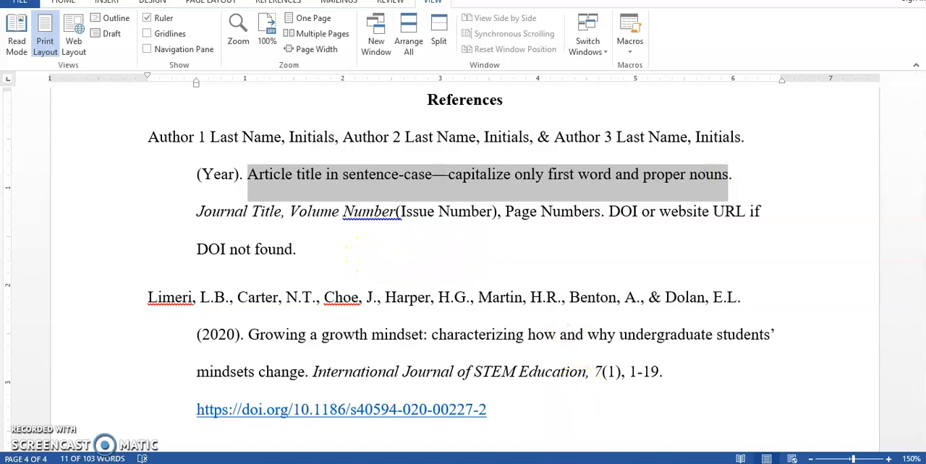
click(558, 428)
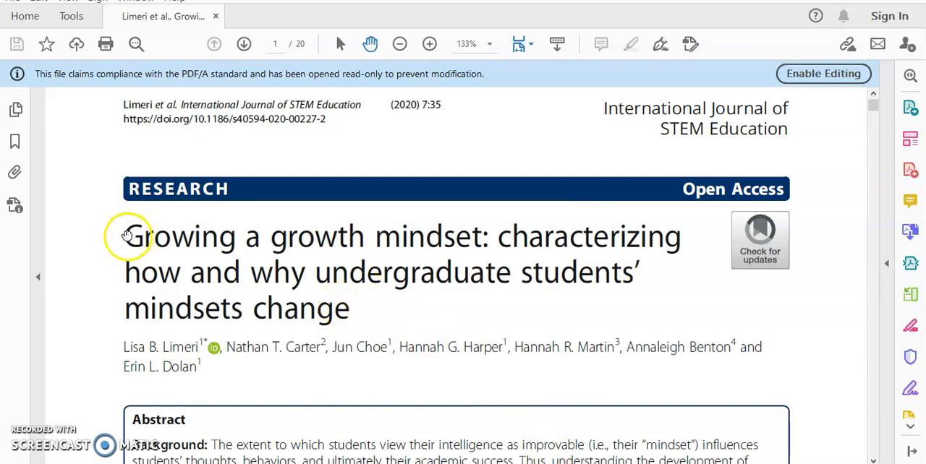
drag(125, 235, 355, 314)
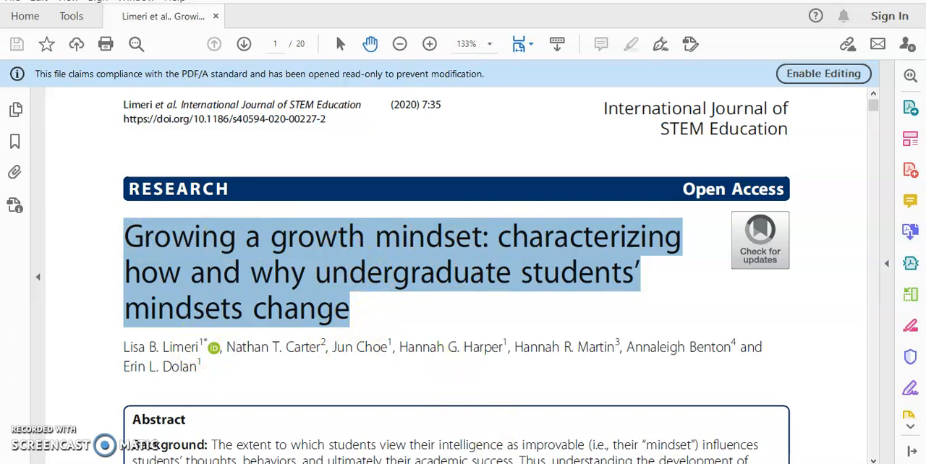
click(526, 463)
drag(250, 335, 304, 372)
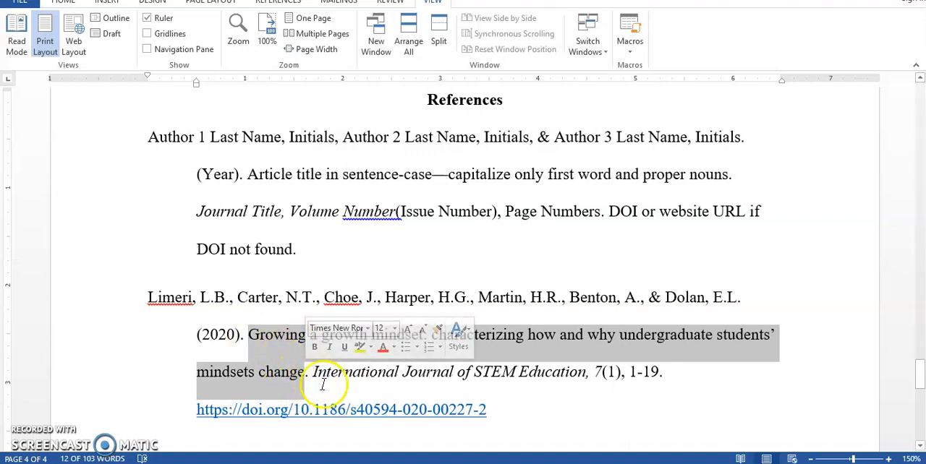
click(306, 371)
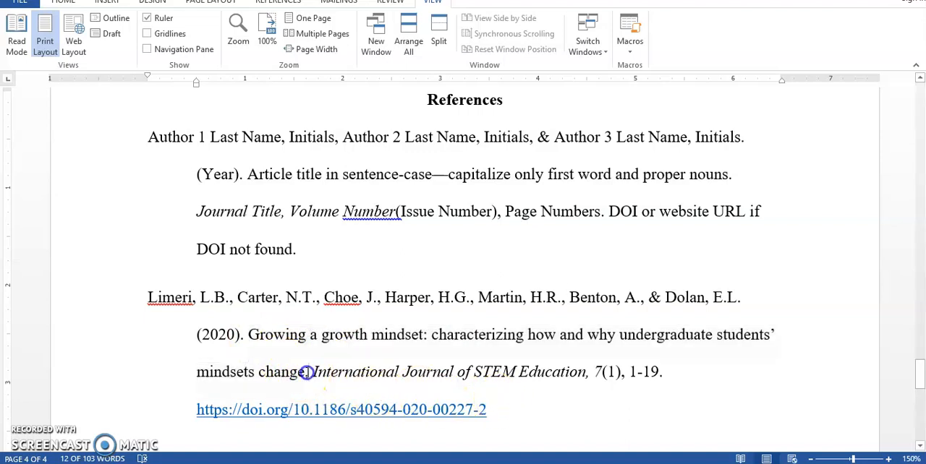
Step: Highlight the journal title in the Word sample reference and the matching title in the page header of the Acrobat PDF
click(318, 386)
drag(313, 372, 586, 372)
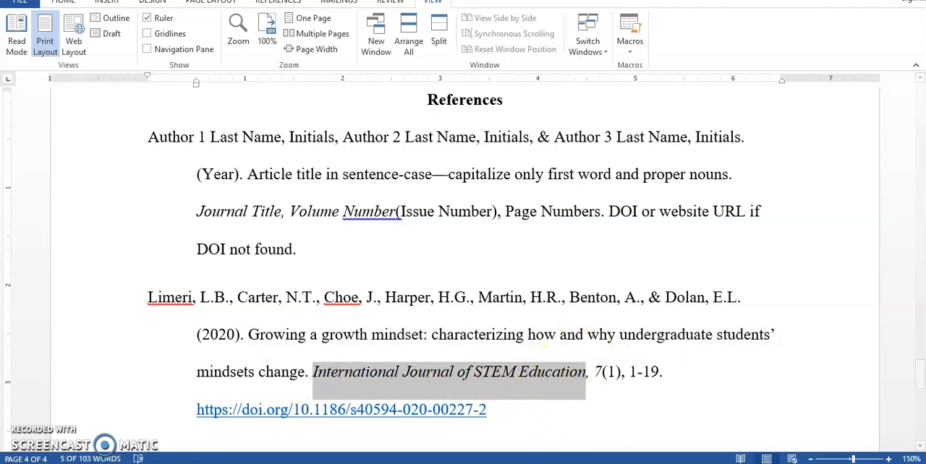
key(alt+Tab)
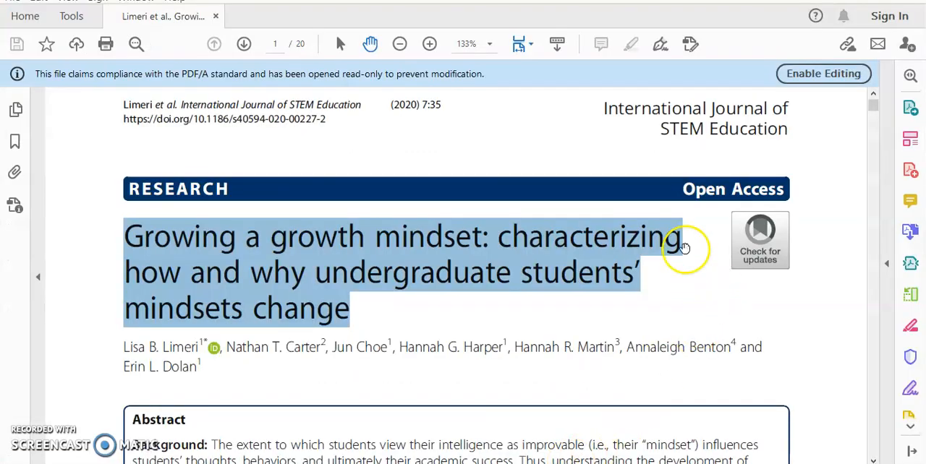
click(601, 109)
drag(622, 107, 788, 124)
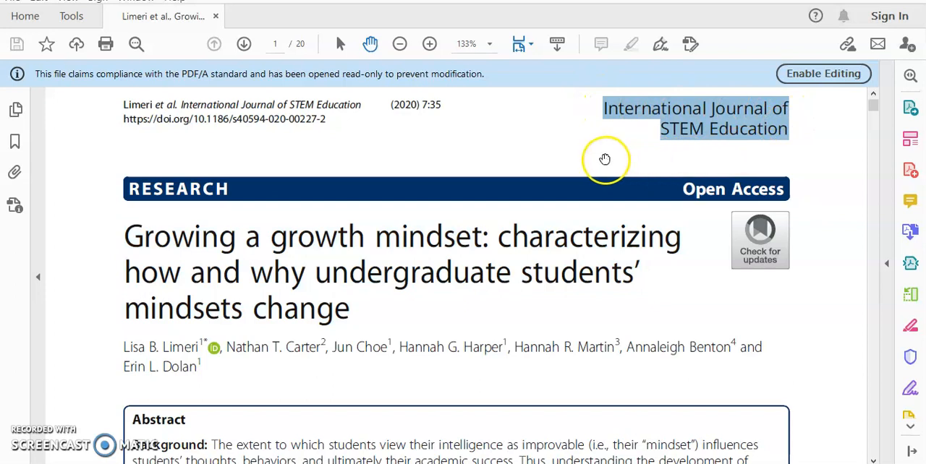
scroll(605, 163, up, 1)
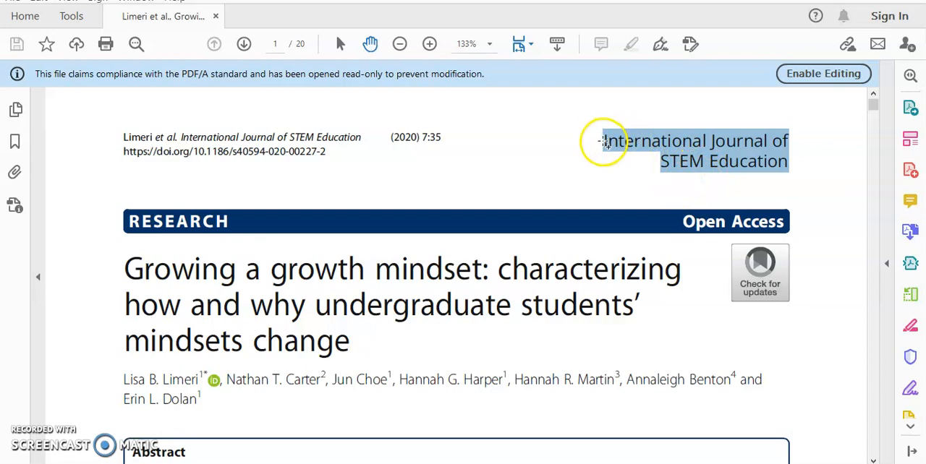
click(599, 143)
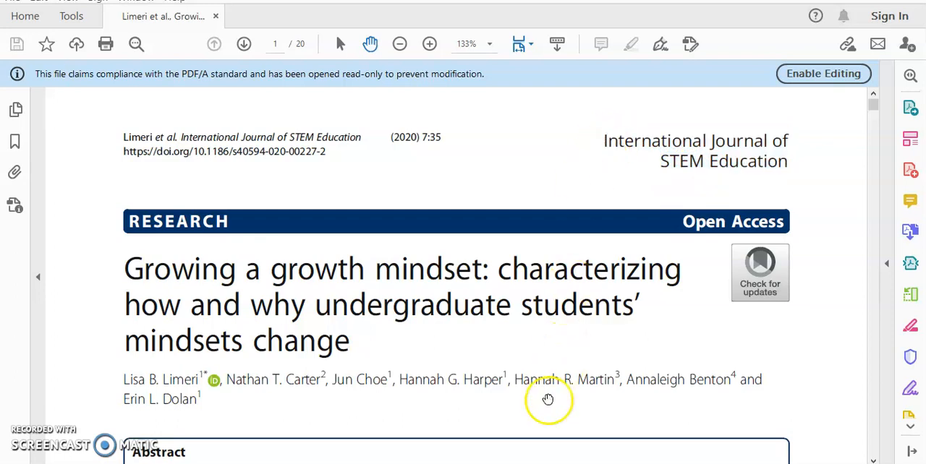
Step: Highlight the volume number in the Word sample reference, and the volume and issue on the ProQuest record in the browser
key(alt+Tab)
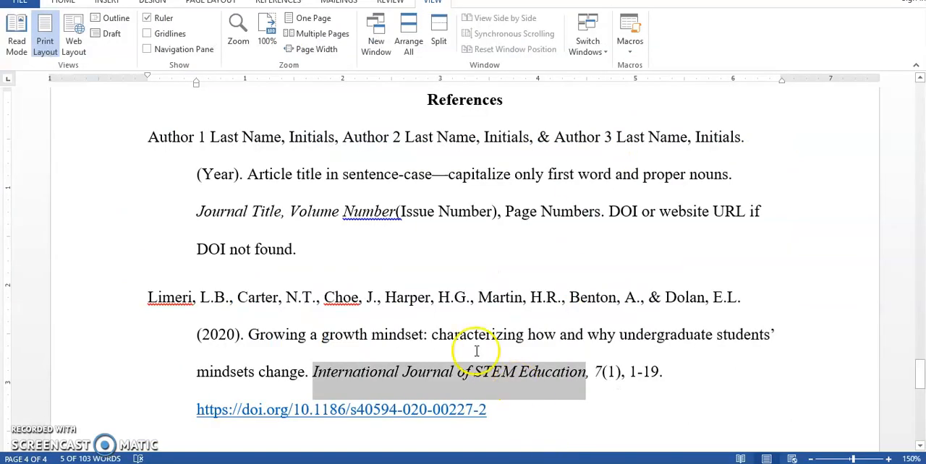
double_click(589, 373)
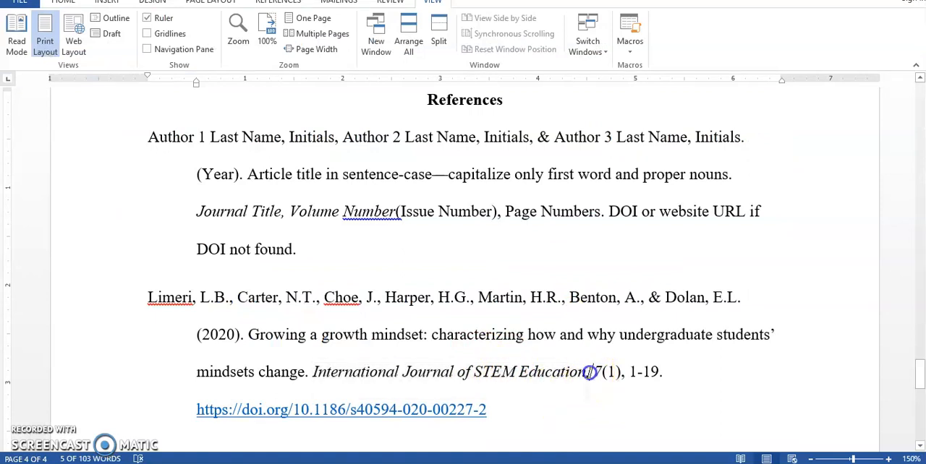
click(595, 373)
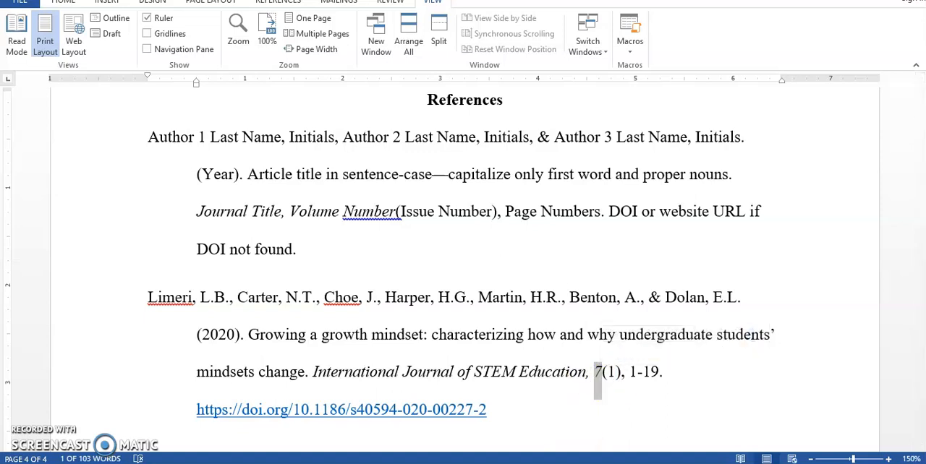
key(alt+Tab)
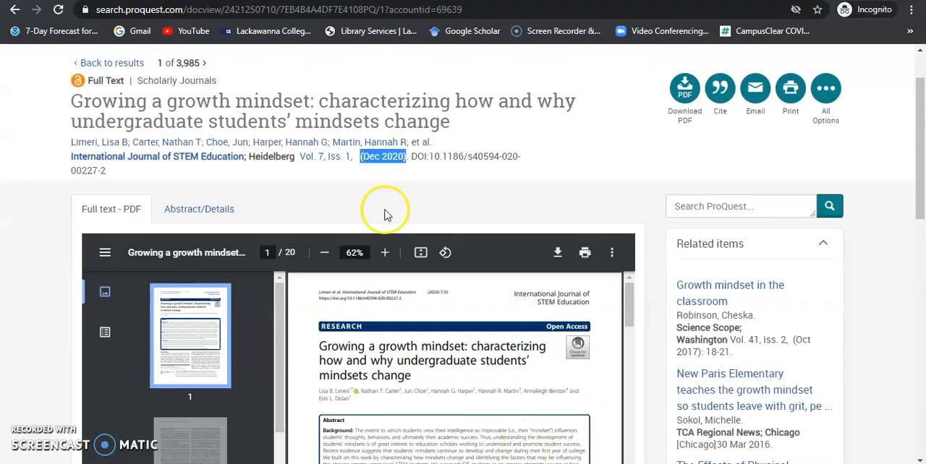
drag(296, 157, 338, 157)
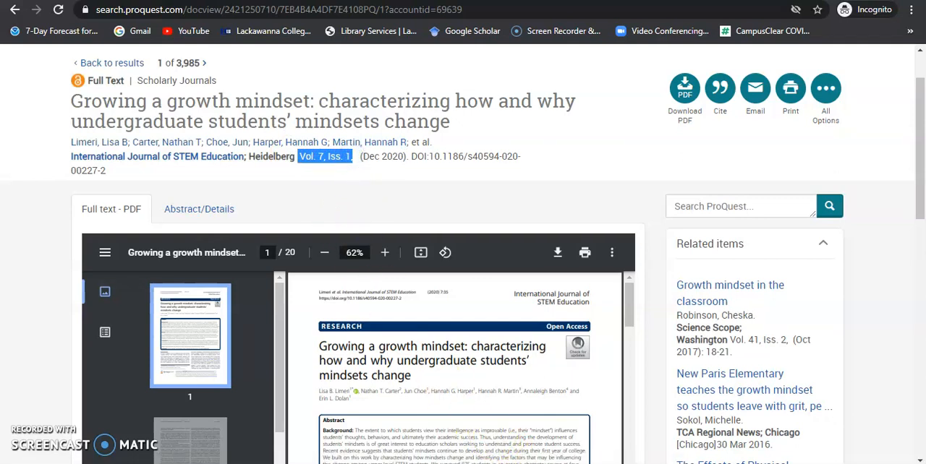
Step: Highlight the page range in the Word sample reference and locate the page numbering in the second page's header in the Acrobat PDF
key(alt+Tab)
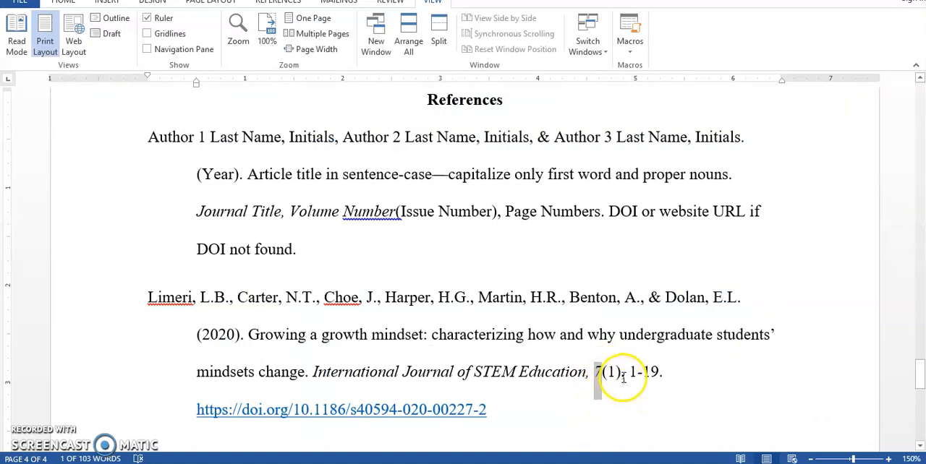
drag(629, 372, 658, 372)
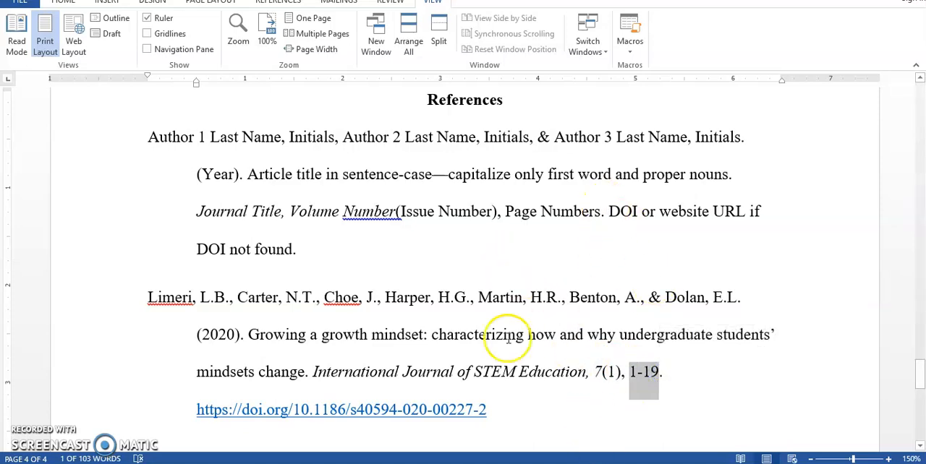
key(alt+Tab)
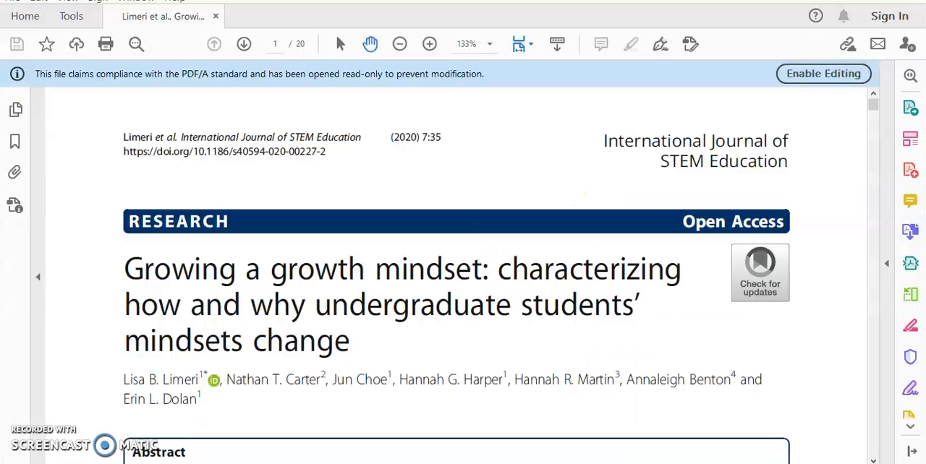
scroll(704, 341, down, 8)
scroll(705, 346, down, 5)
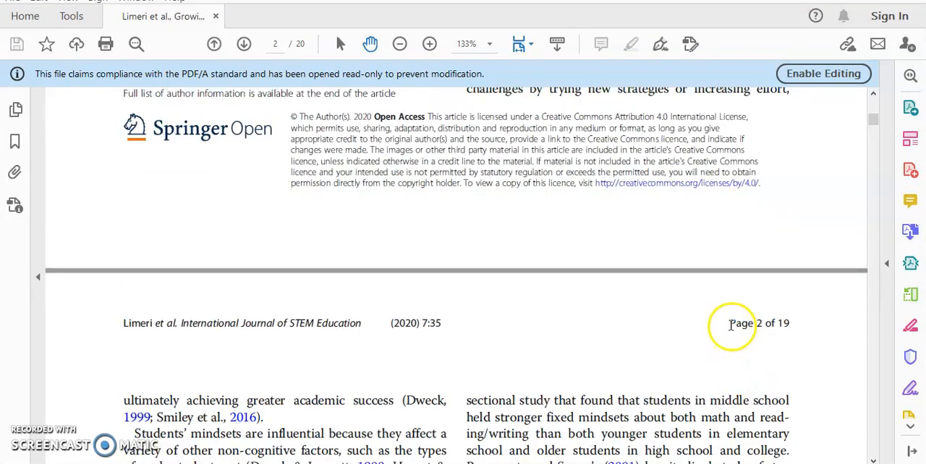
drag(732, 325, 795, 325)
scroll(774, 345, up, 3)
scroll(774, 346, up, 14)
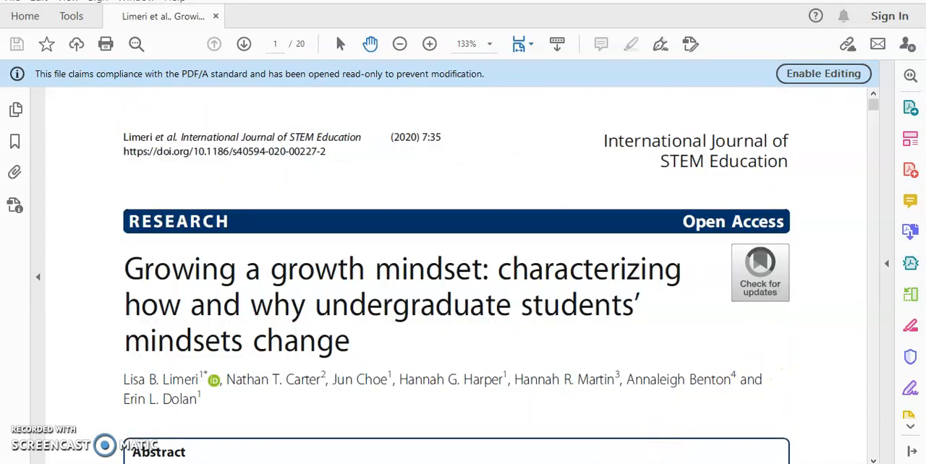
Step: In Word, highlight the period after the sample's page range and the DOI and website URL elements of the template reference
key(alt+Tab)
drag(663, 376, 658, 376)
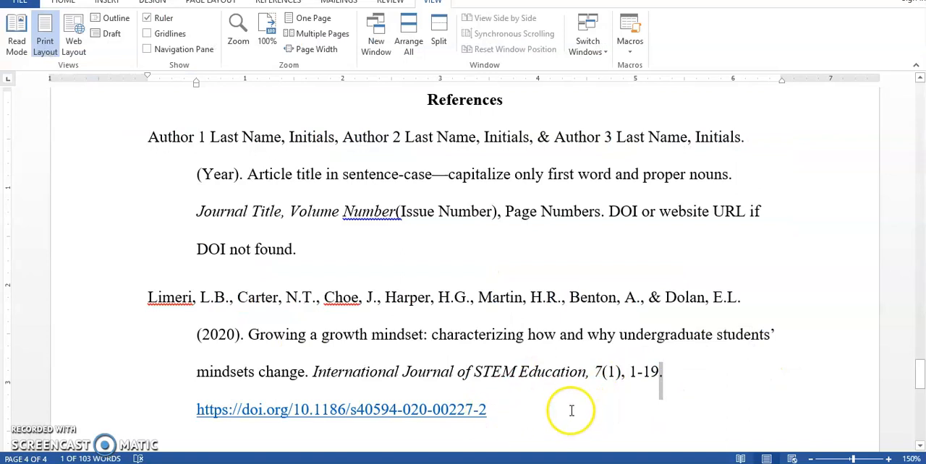
click(605, 211)
drag(605, 211, 640, 211)
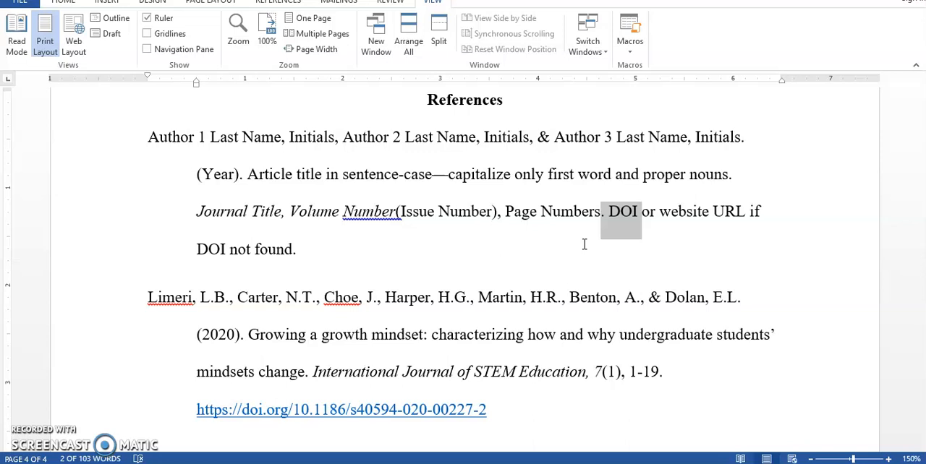
click(615, 210)
drag(615, 210, 637, 211)
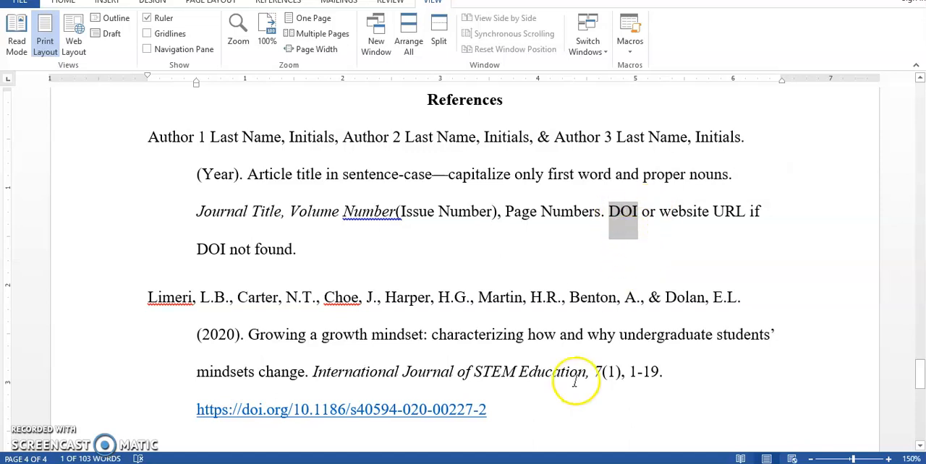
drag(659, 211, 734, 212)
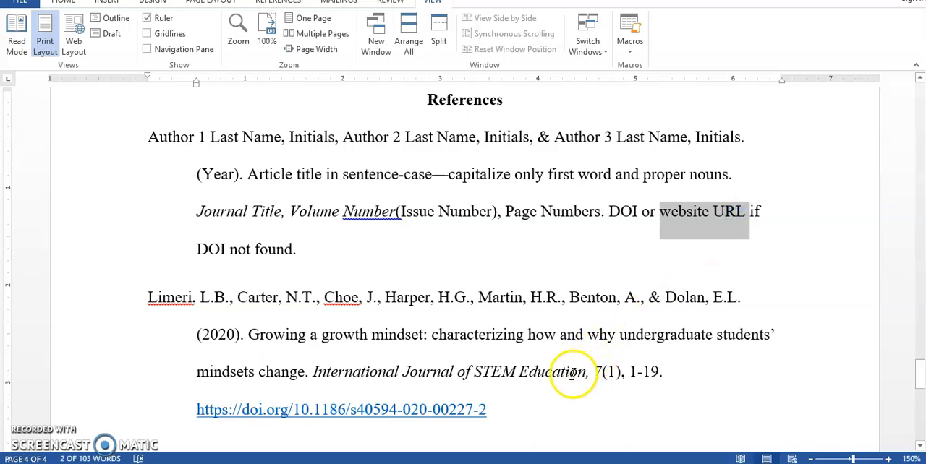
Step: Highlight the DOI link in the Acrobat PDF's first-page header and the DOI on the ProQuest record in the browser
click(517, 463)
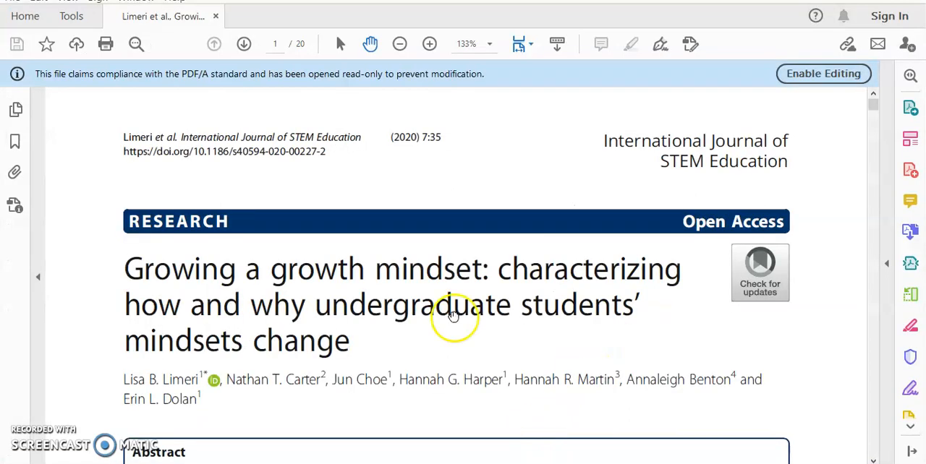
drag(121, 151, 331, 152)
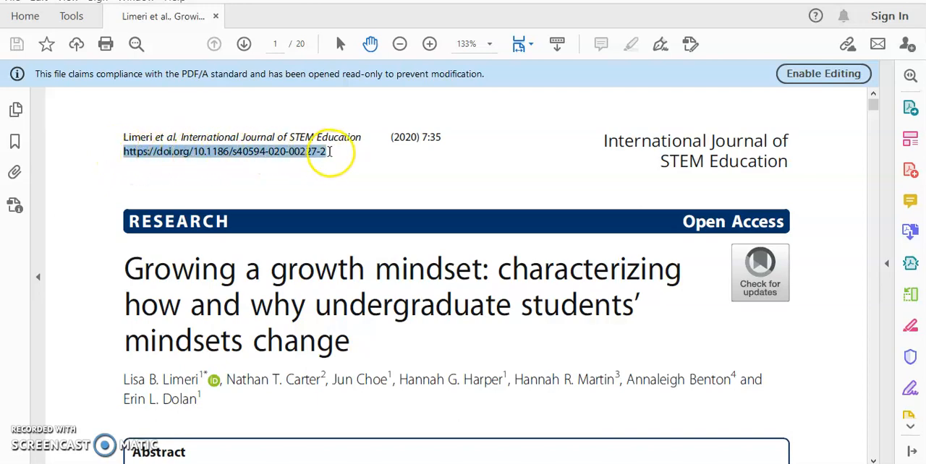
scroll(420, 221, down, 10)
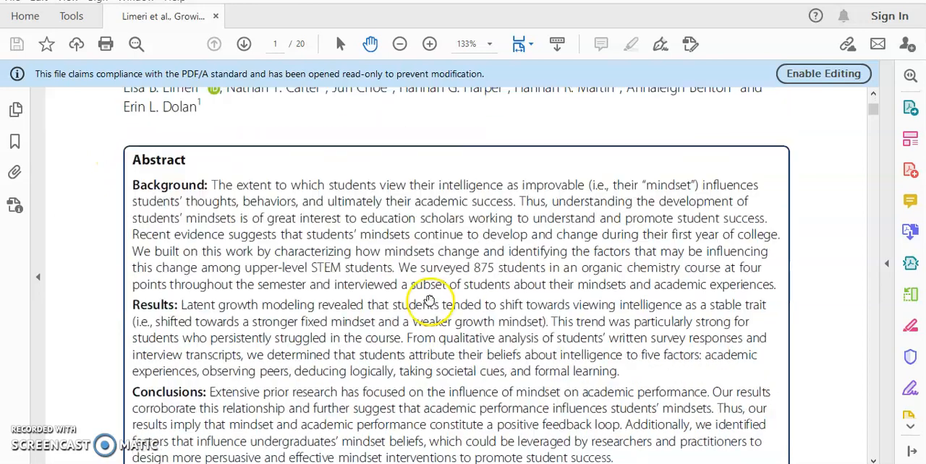
scroll(431, 310, down, 3)
scroll(424, 372, up, 13)
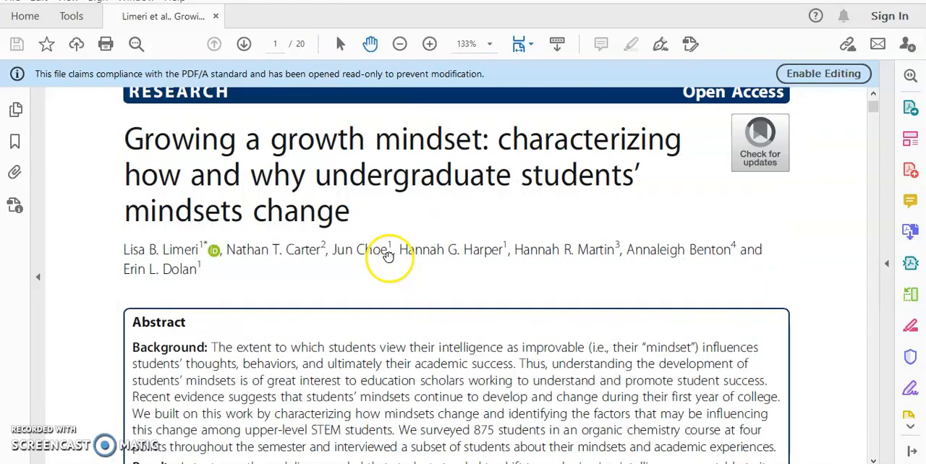
key(alt+Tab)
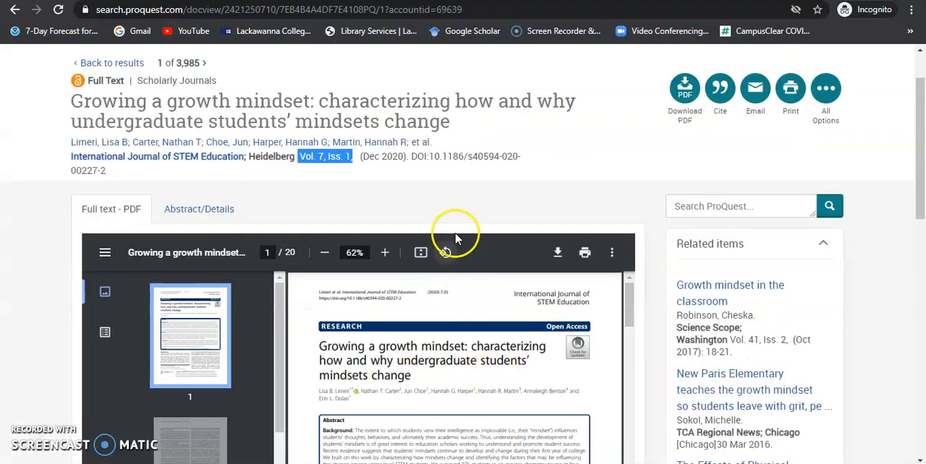
drag(411, 156, 120, 180)
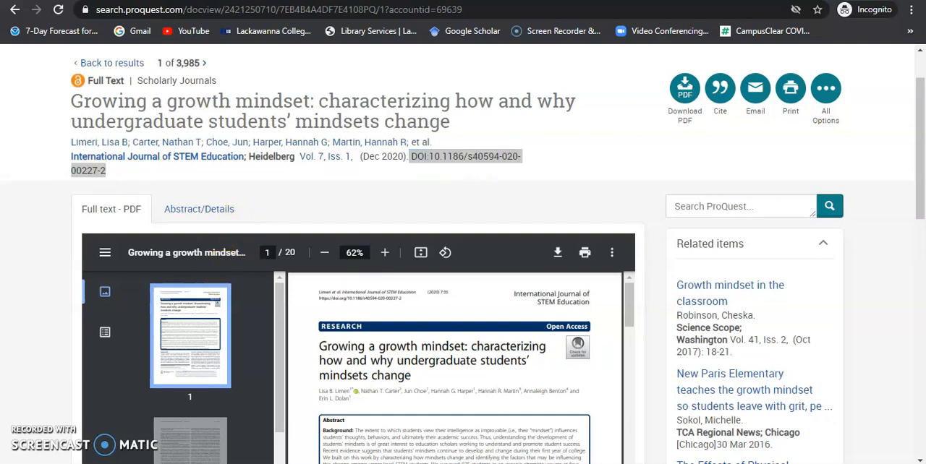
Step: Switch to the slide show's References slide and advance to the Lackawanna College Writing Center YouTube channel slide
key(alt+Tab)
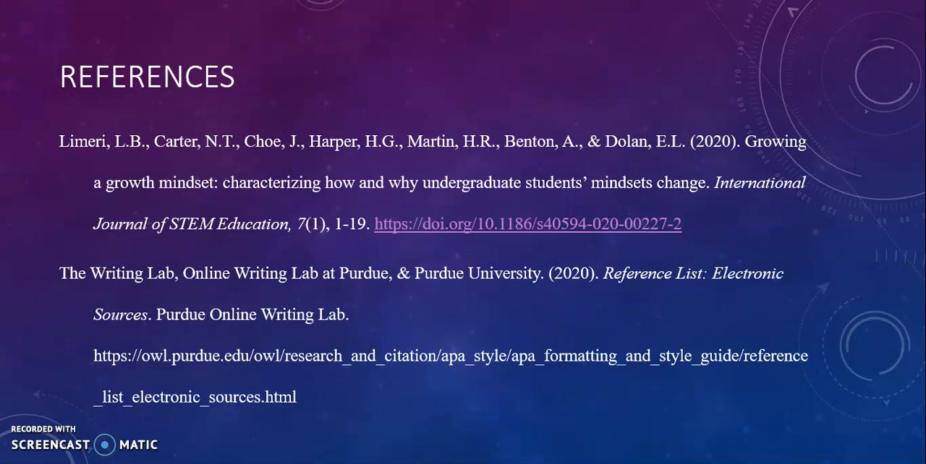
key(Right)
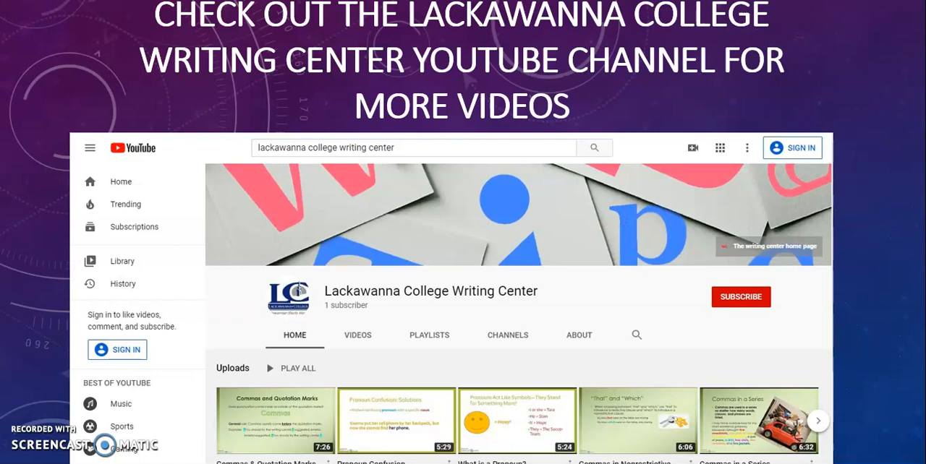